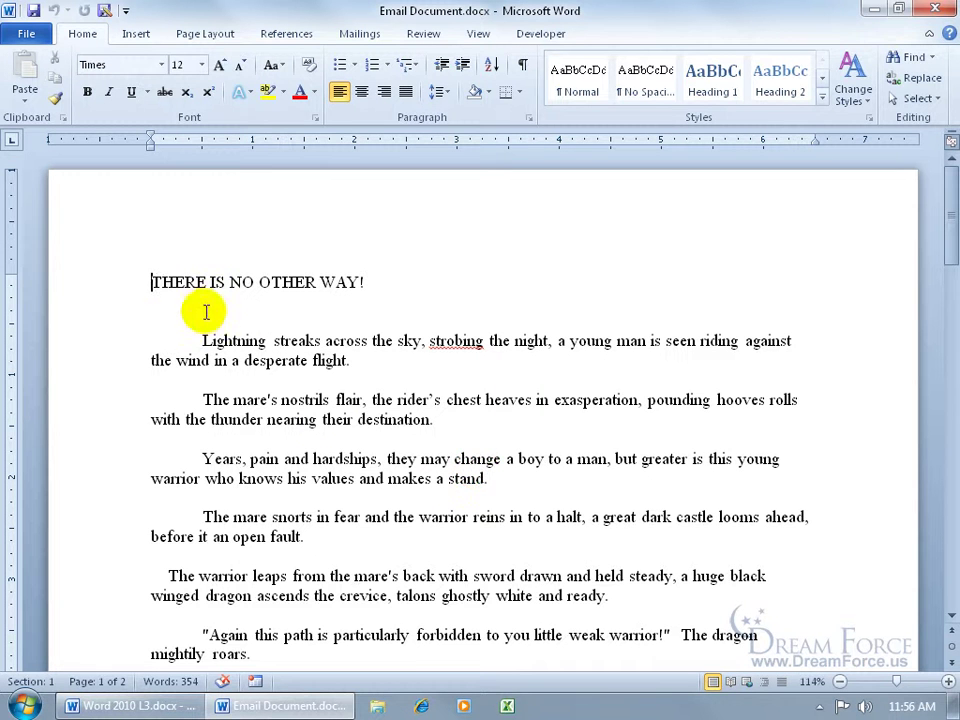
Step: After briefly selecting the poem text, add Send to Mail Recipient from All Commands to the Quick Access Toolbar
{"action": "left_click_drag", "start_coordinate": [152, 281], "coordinate": [545, 543]}
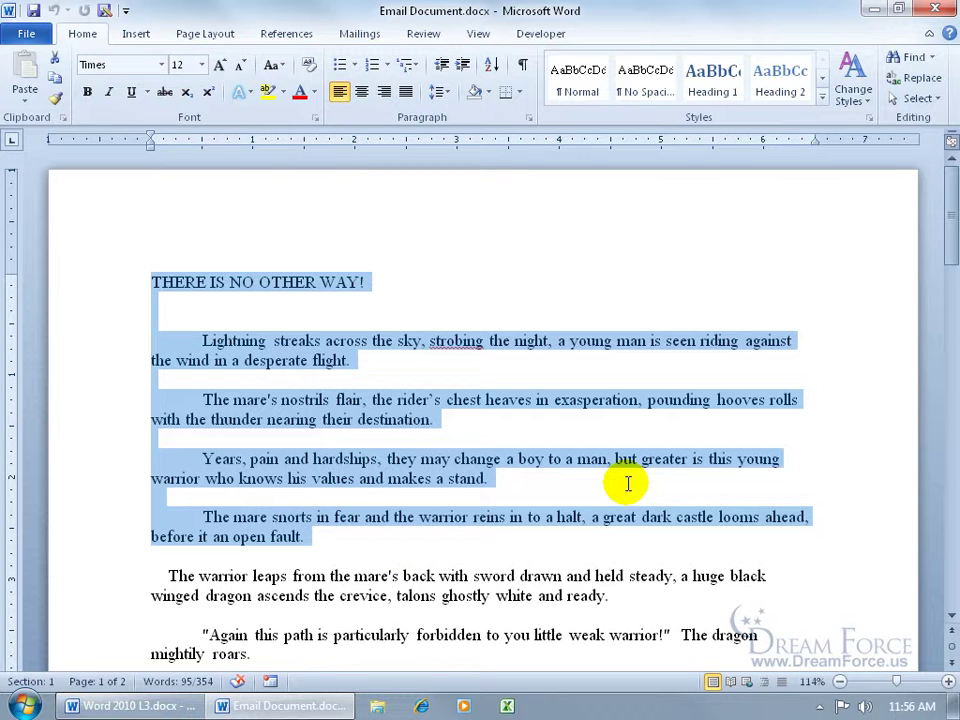
{"action": "left_click", "coordinate": [152, 282]}
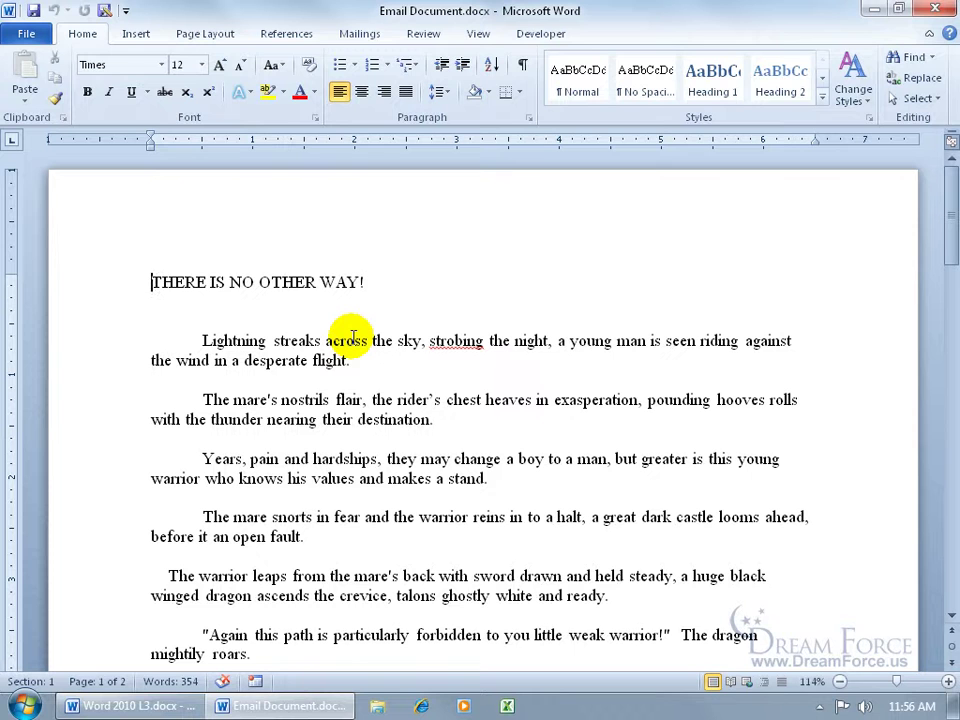
{"action": "right_click", "coordinate": [85, 20]}
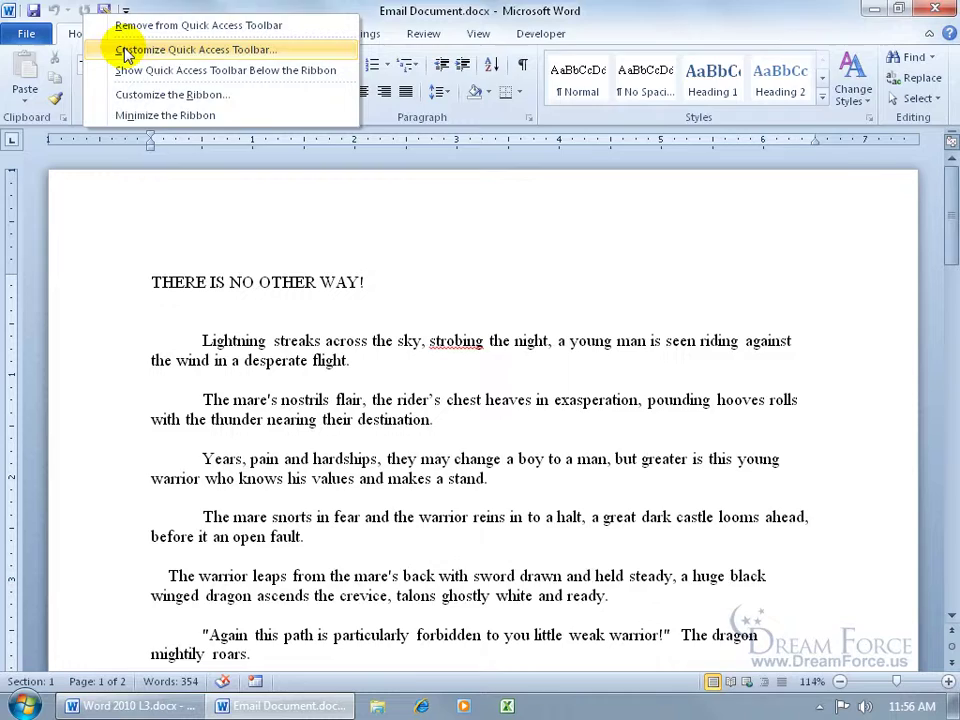
{"action": "left_click", "coordinate": [108, 49]}
{"action": "left_click", "coordinate": [487, 116]}
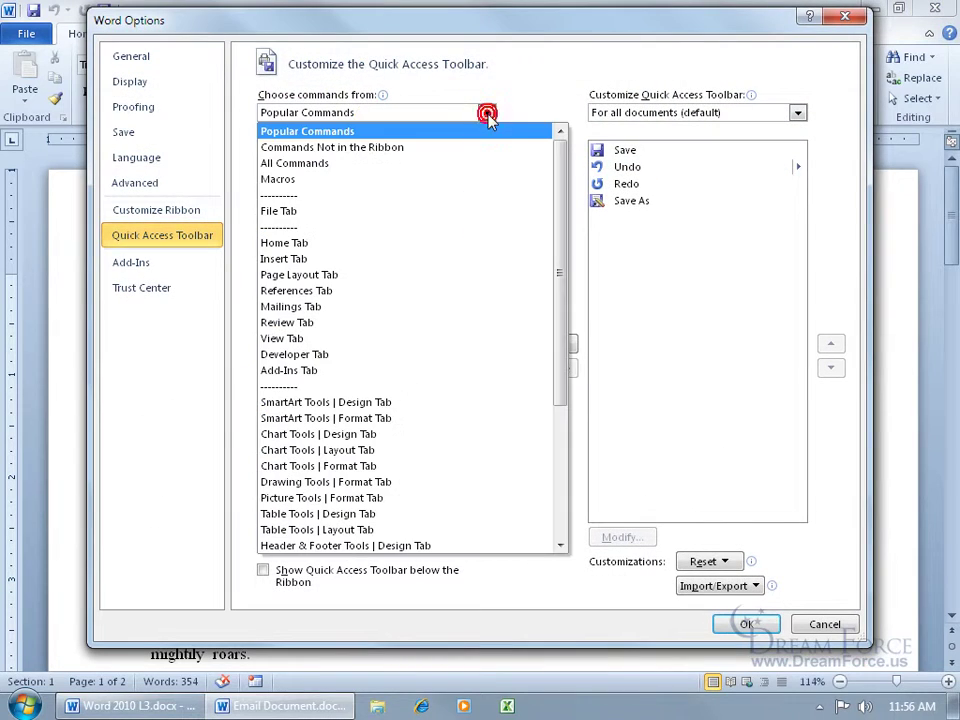
{"action": "left_click", "coordinate": [467, 161]}
{"action": "left_click_drag", "start_coordinate": [484, 162], "coordinate": [489, 452]}
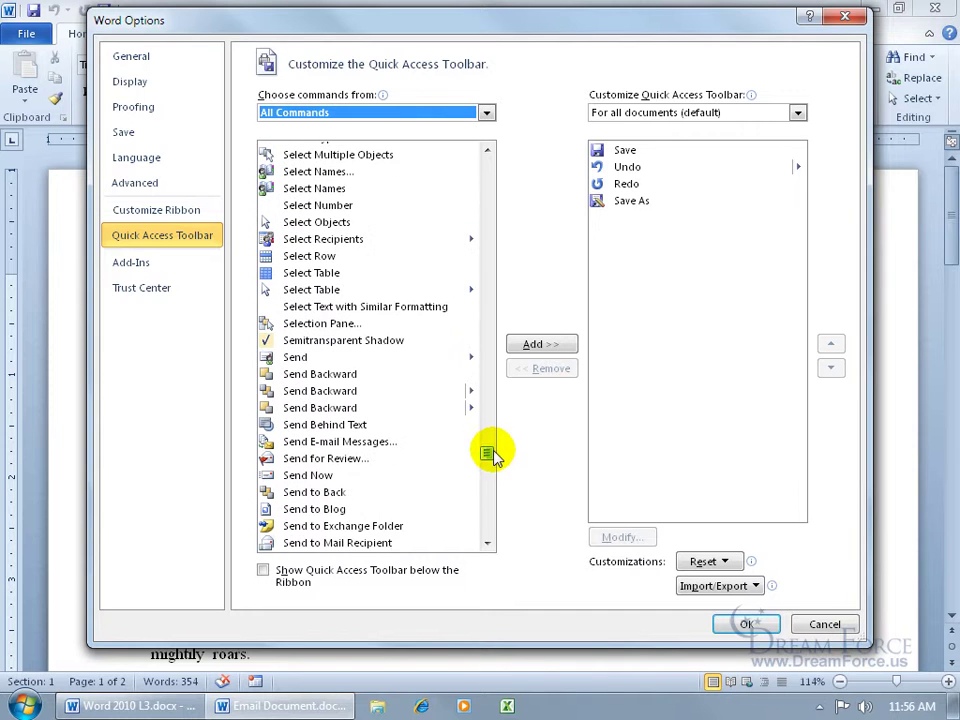
{"action": "double_click", "coordinate": [390, 546]}
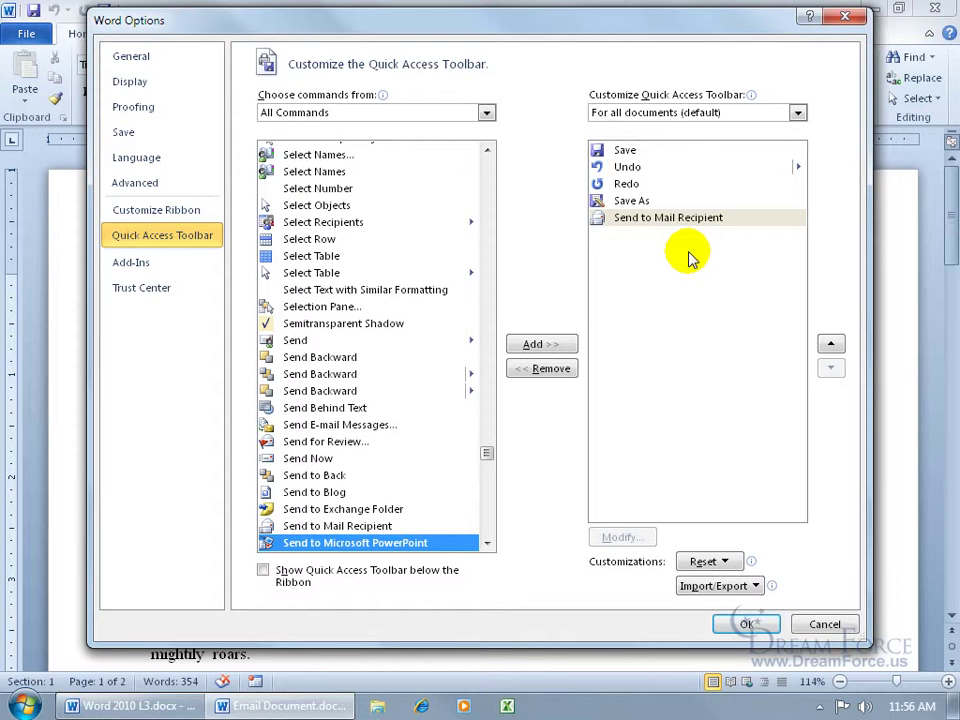
{"action": "left_click", "coordinate": [744, 624]}
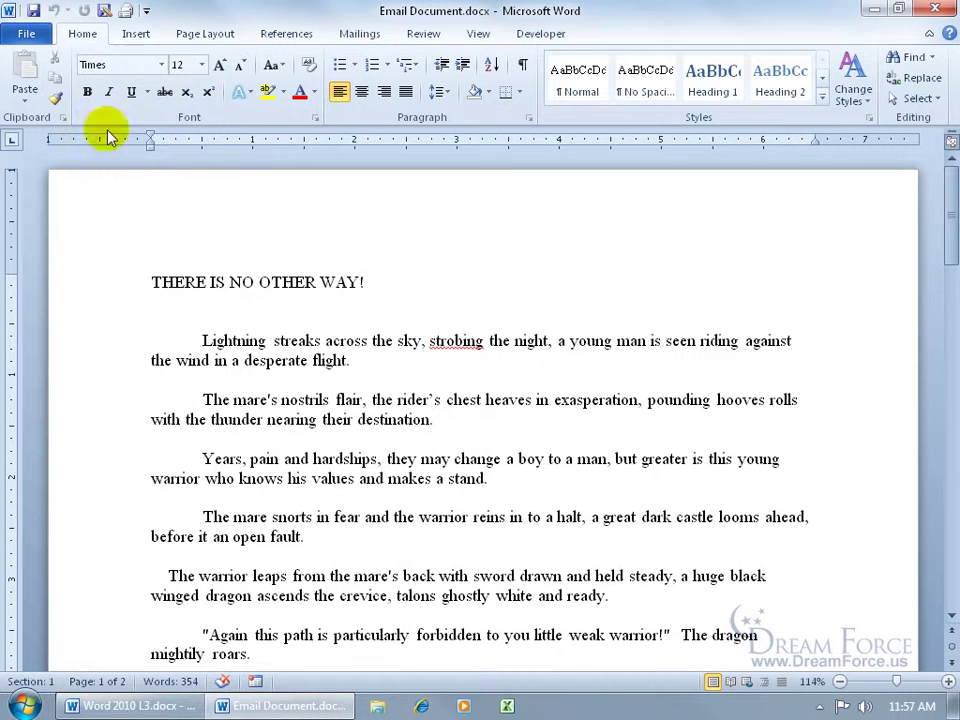
Step: Email the poem to the autocompleted address with subject 'Poem' and introduction 'My fancy poem!'
{"action": "left_click", "coordinate": [124, 11]}
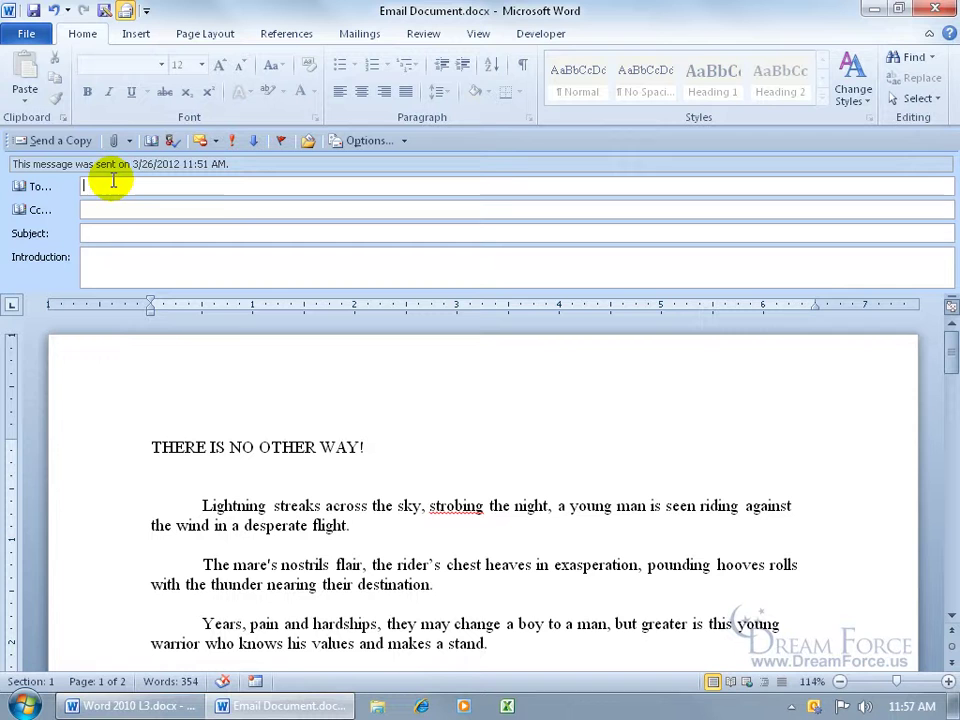
{"action": "type", "text": "e"}
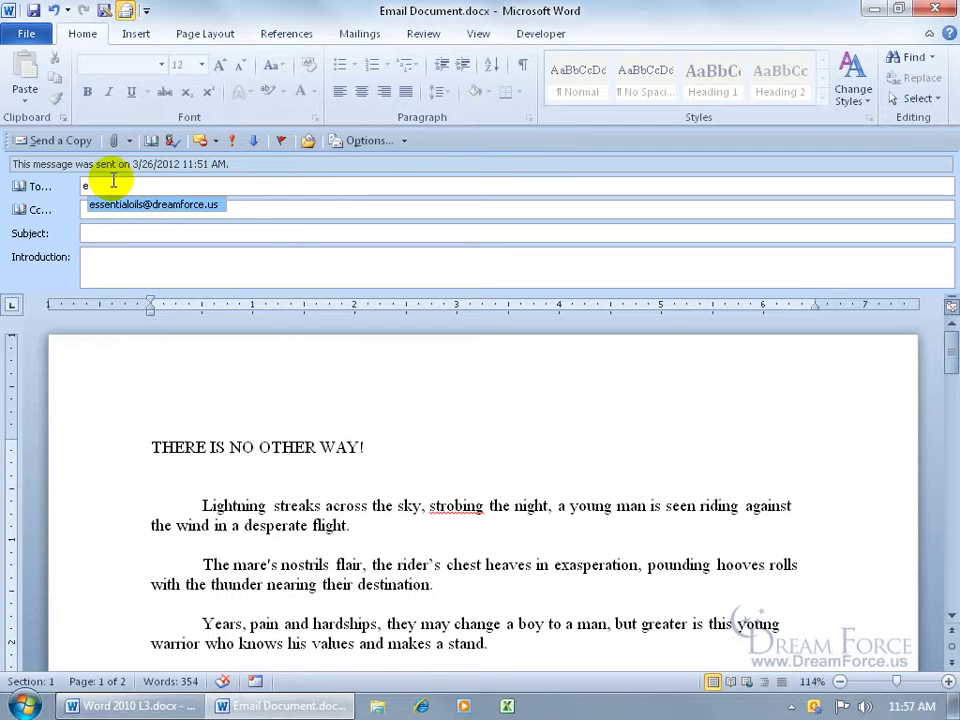
{"action": "key", "text": "Return"}
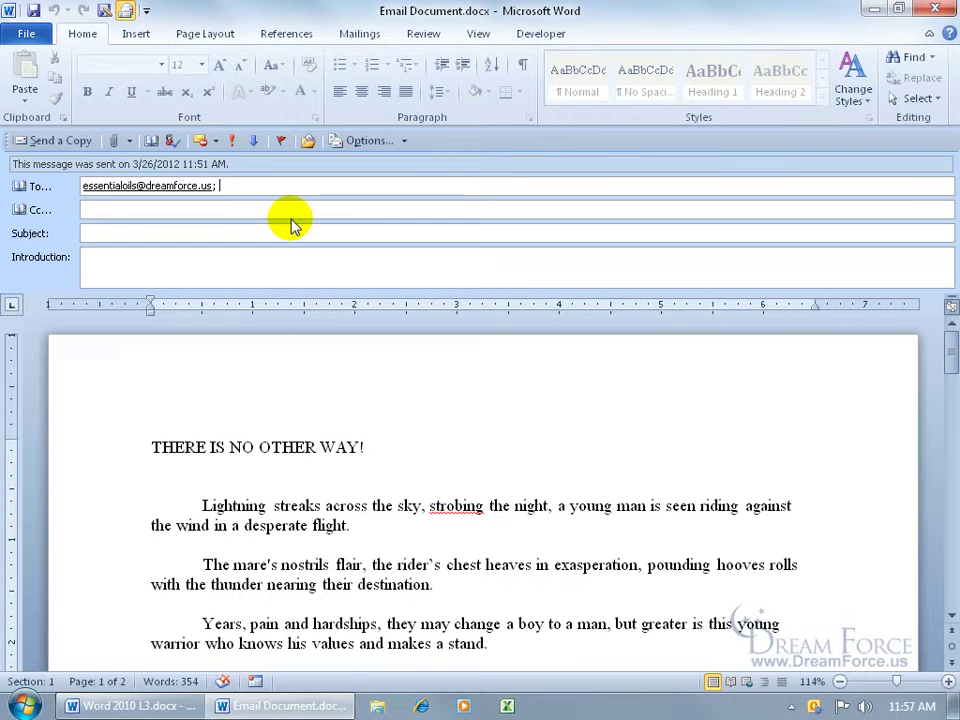
{"action": "left_click", "coordinate": [193, 231]}
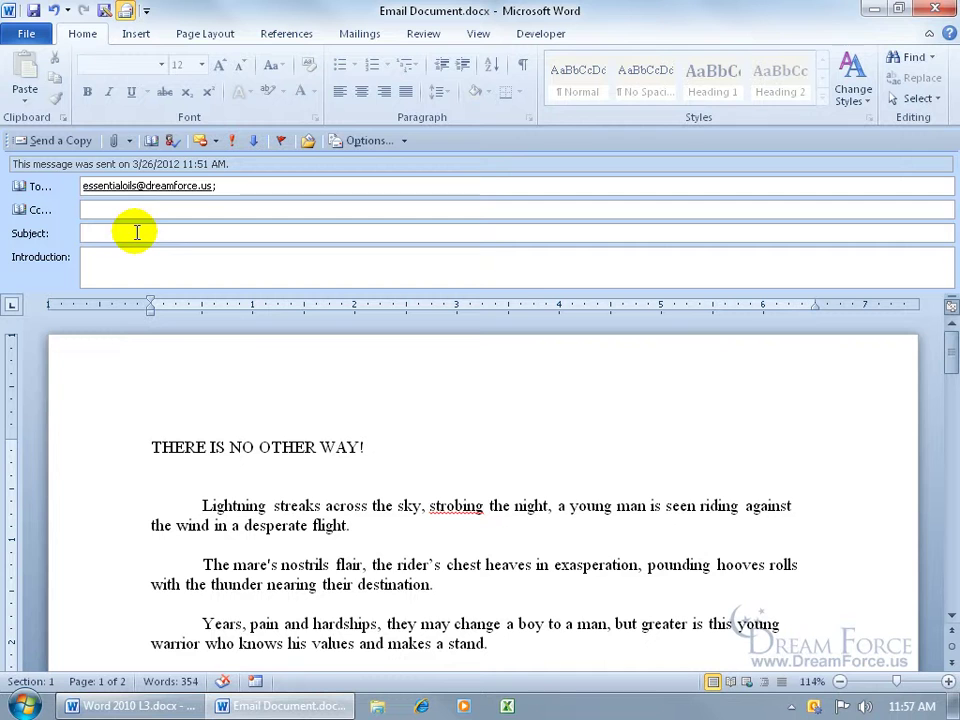
{"action": "type", "text": "Poem"}
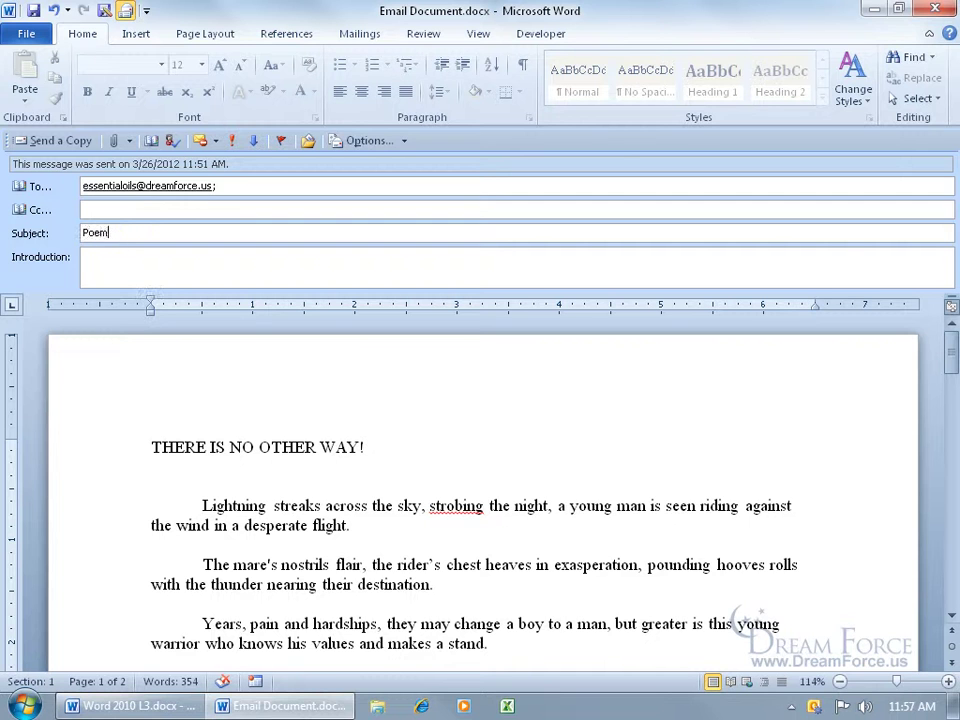
{"action": "left_click", "coordinate": [133, 257]}
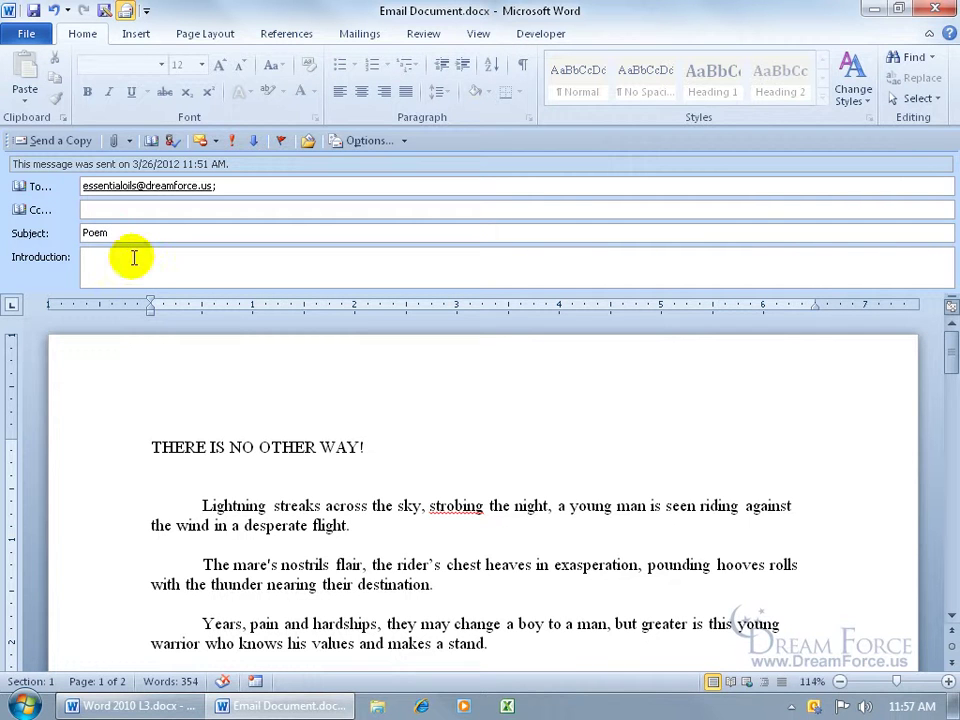
{"action": "type", "text": "M"}
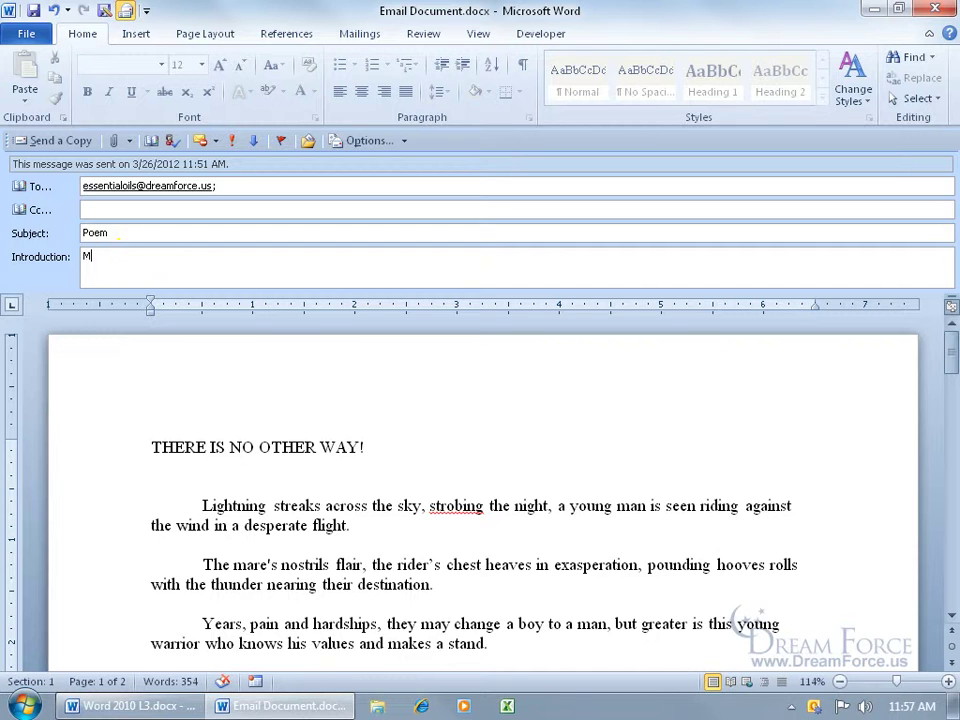
{"action": "type", "text": "y fancy poem!"}
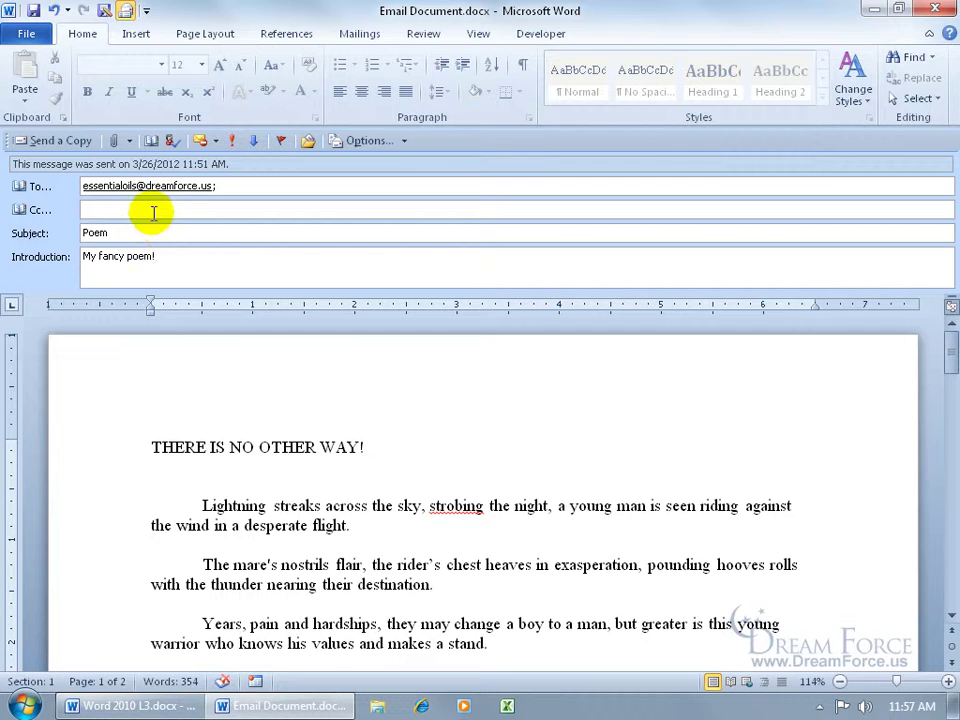
{"action": "left_click", "coordinate": [64, 140]}
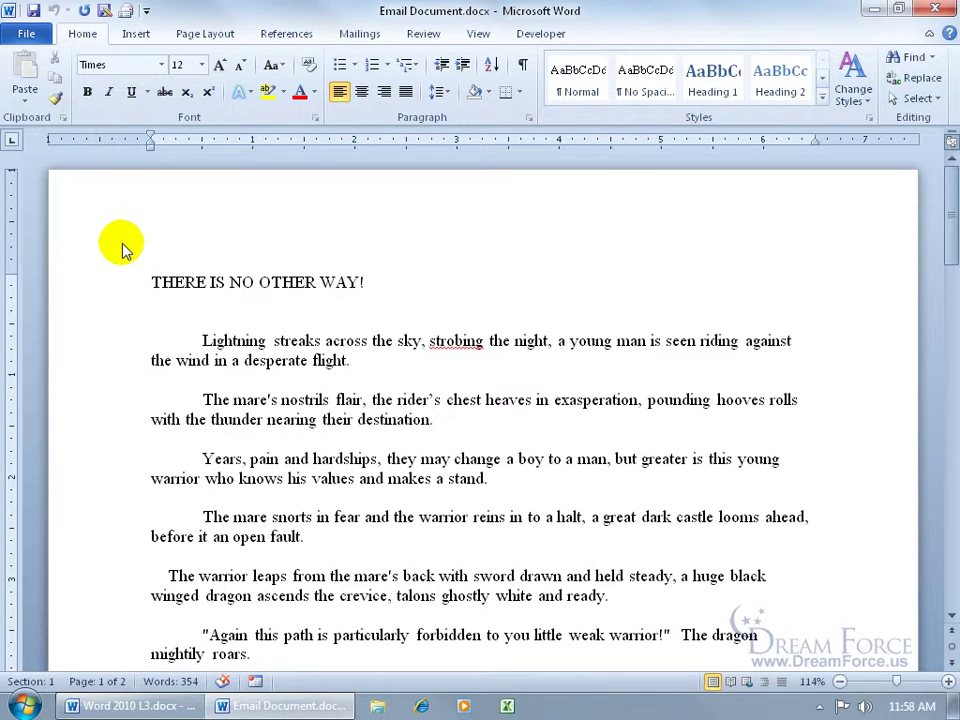
Step: Launch Outlook 2010 from the Start menu, check the Outbox, and run Send/Receive All Folders
{"action": "left_click", "coordinate": [22, 706]}
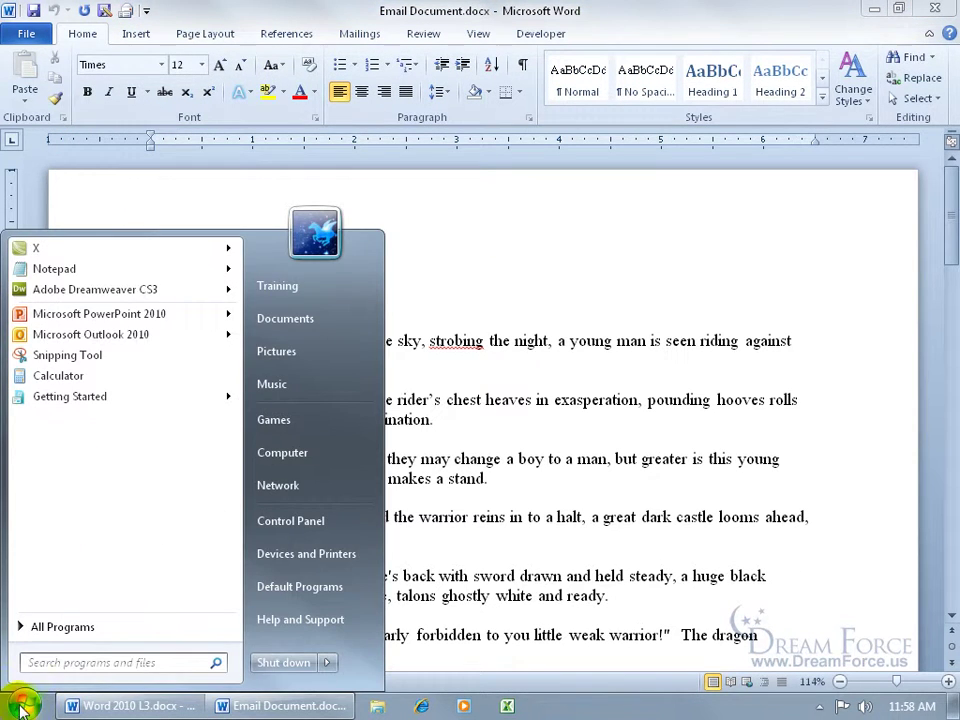
{"action": "left_click", "coordinate": [90, 335]}
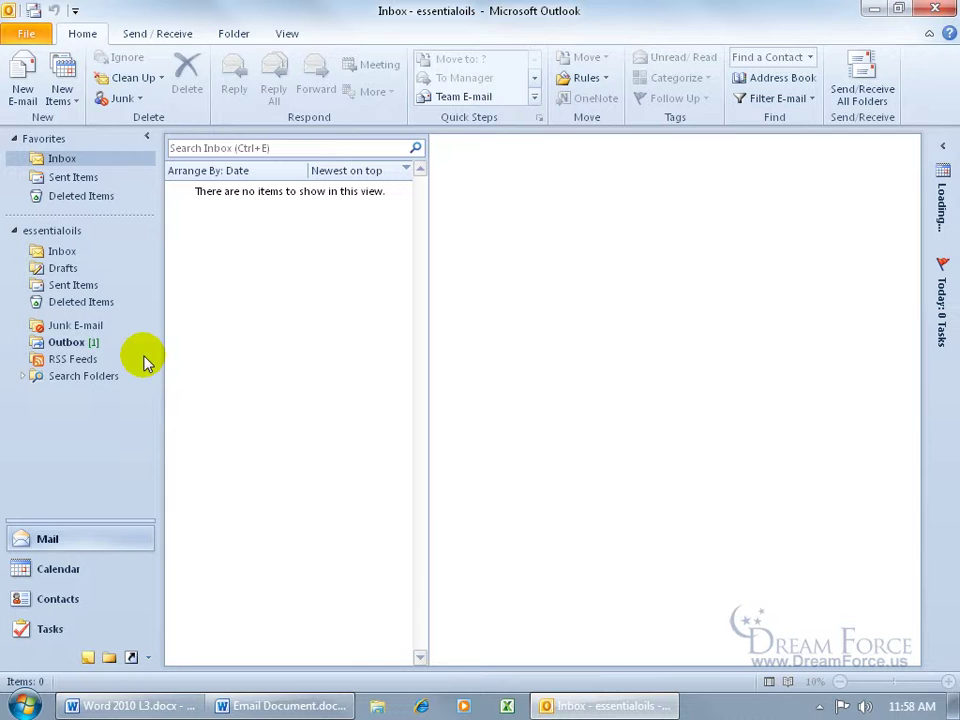
{"action": "left_click", "coordinate": [88, 342]}
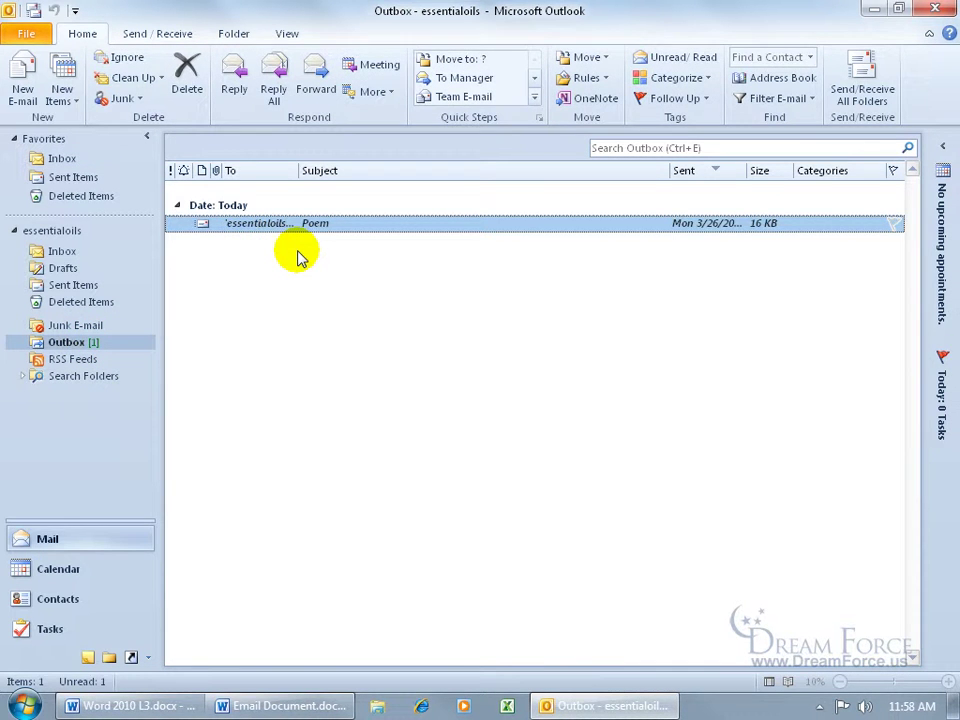
{"action": "left_click", "coordinate": [37, 14]}
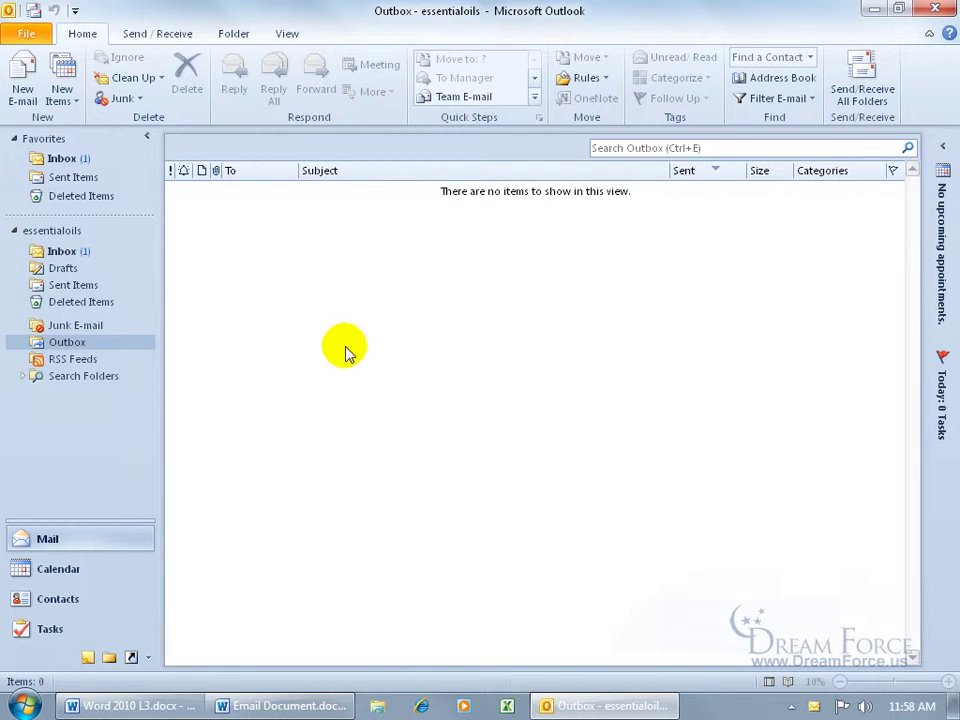
Step: Open the received Poem message from the Inbox, check its contents, then close it
{"action": "left_click", "coordinate": [75, 258]}
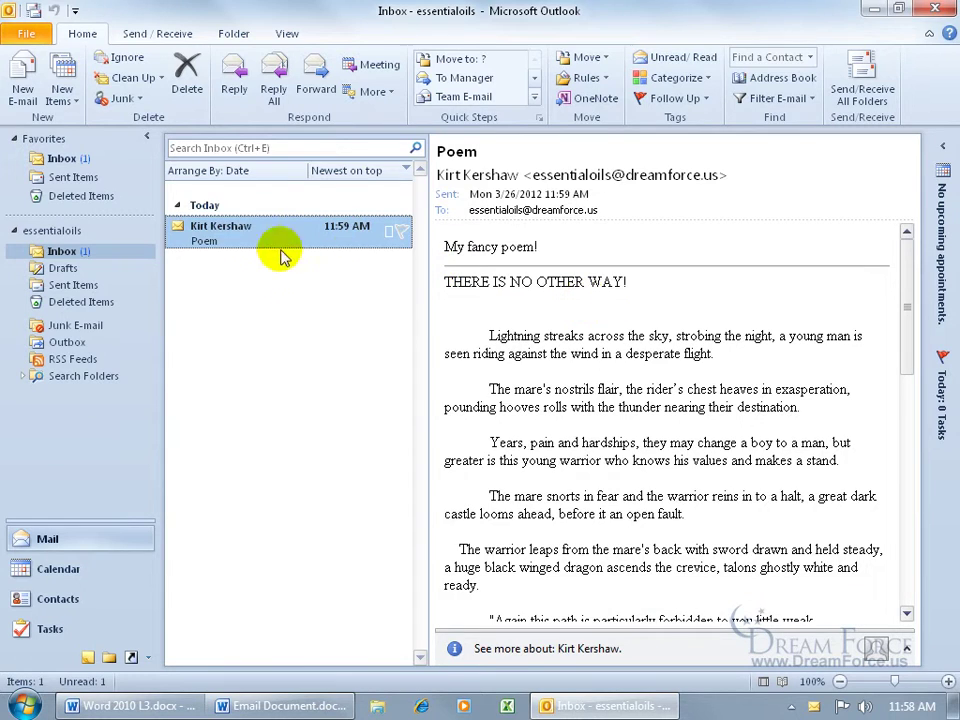
{"action": "double_click", "coordinate": [221, 236]}
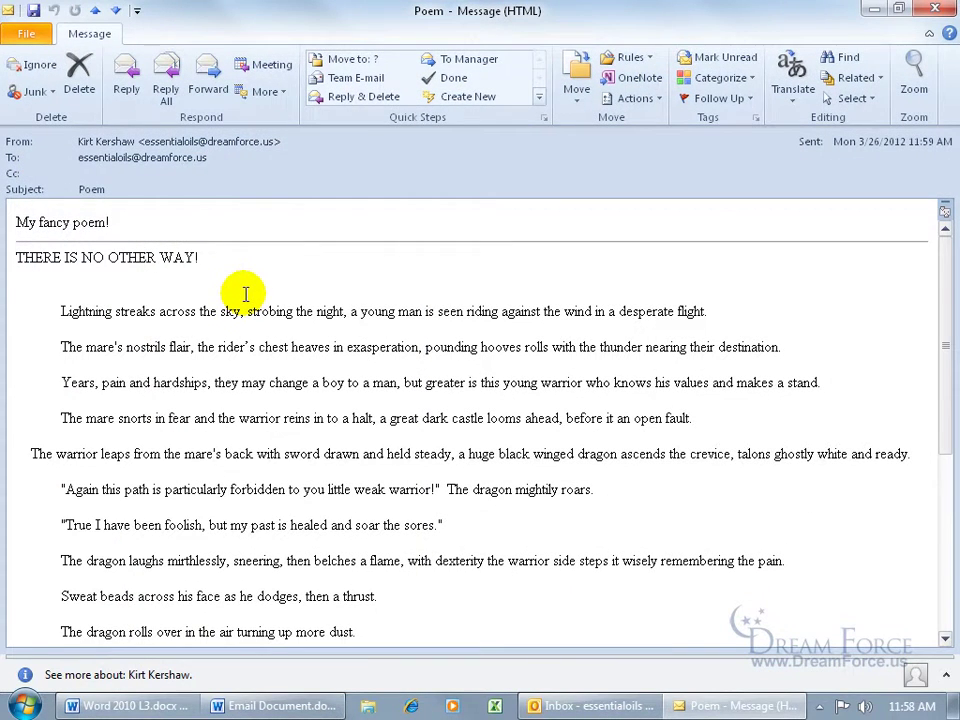
{"action": "mouse_move", "coordinate": [251, 139]}
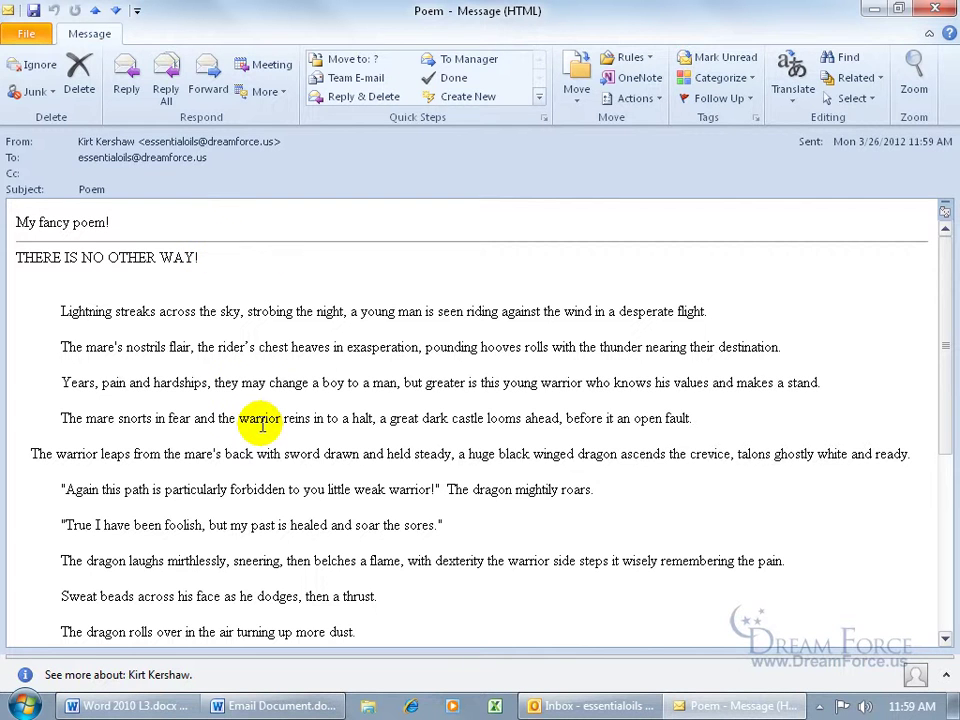
{"action": "left_click", "coordinate": [935, 10]}
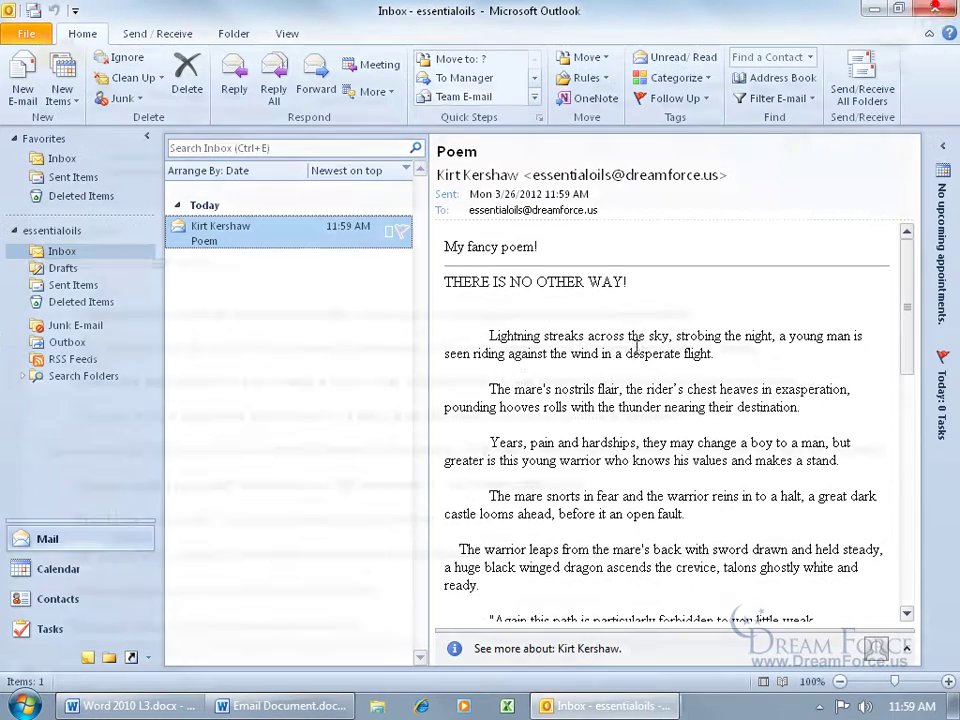
Step: Send Email Document.docx as an attachment to the autocompleted address via File > Save & Send
{"action": "left_click", "coordinate": [251, 704]}
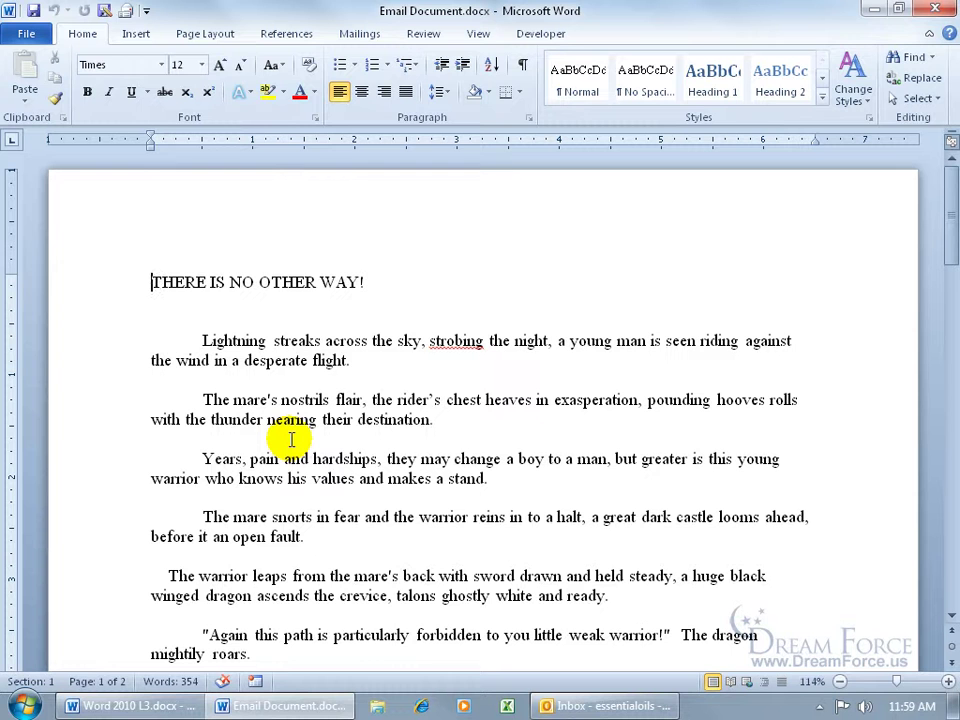
{"action": "left_click", "coordinate": [27, 35]}
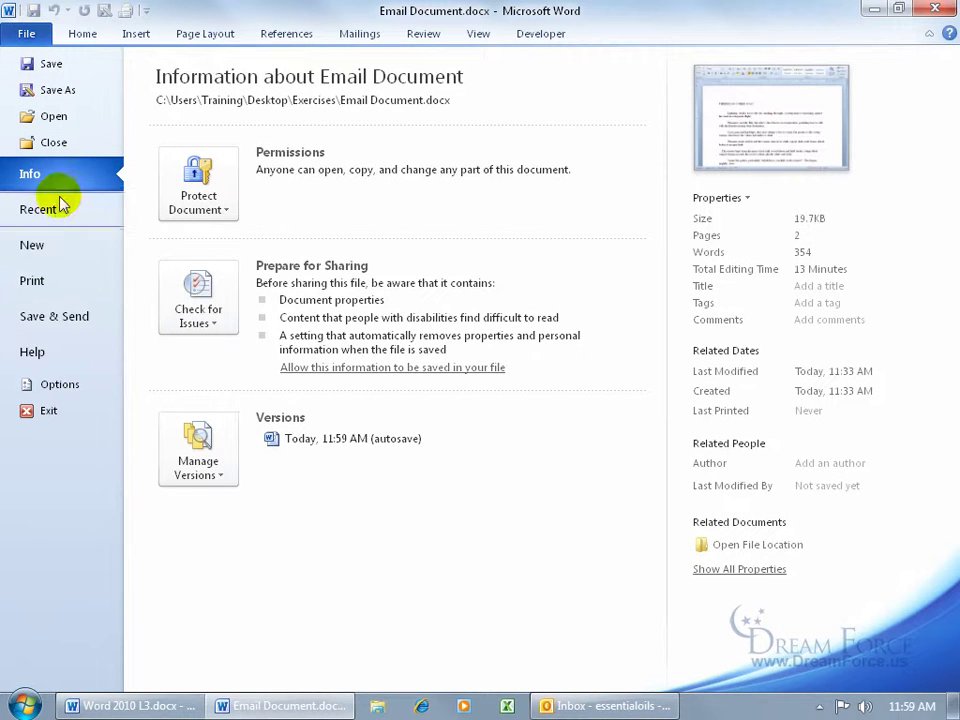
{"action": "left_click", "coordinate": [72, 318]}
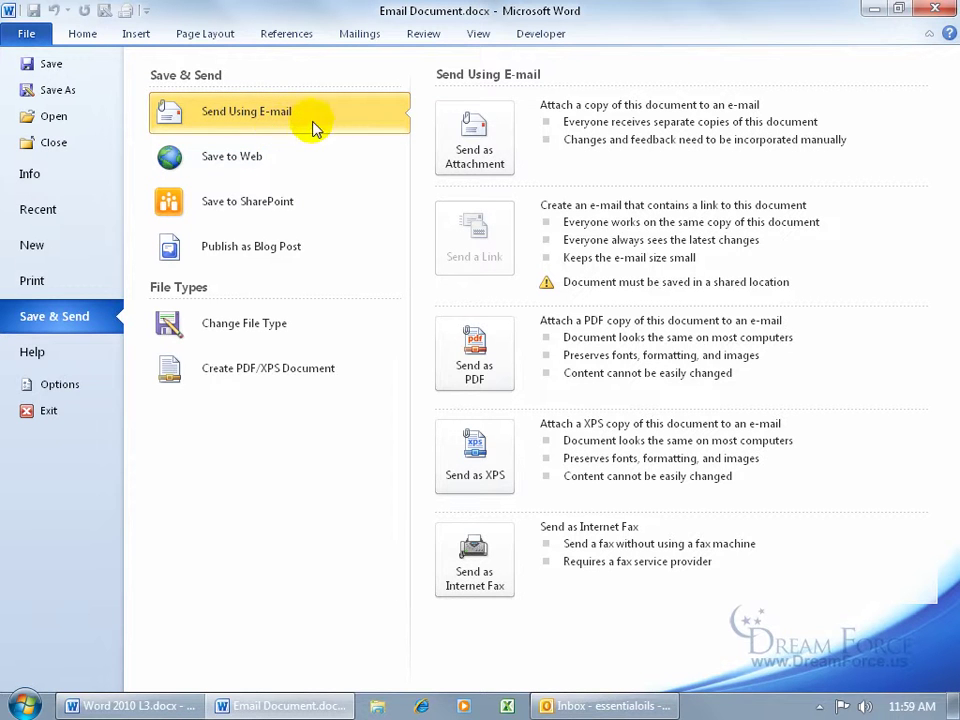
{"action": "left_click", "coordinate": [466, 148]}
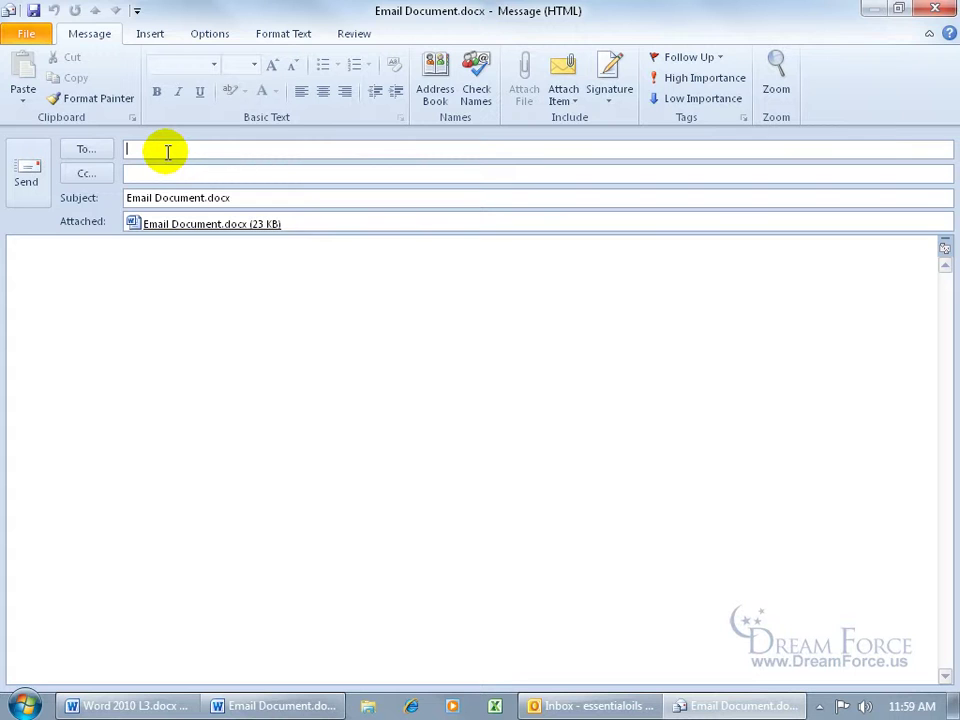
{"action": "type", "text": "e"}
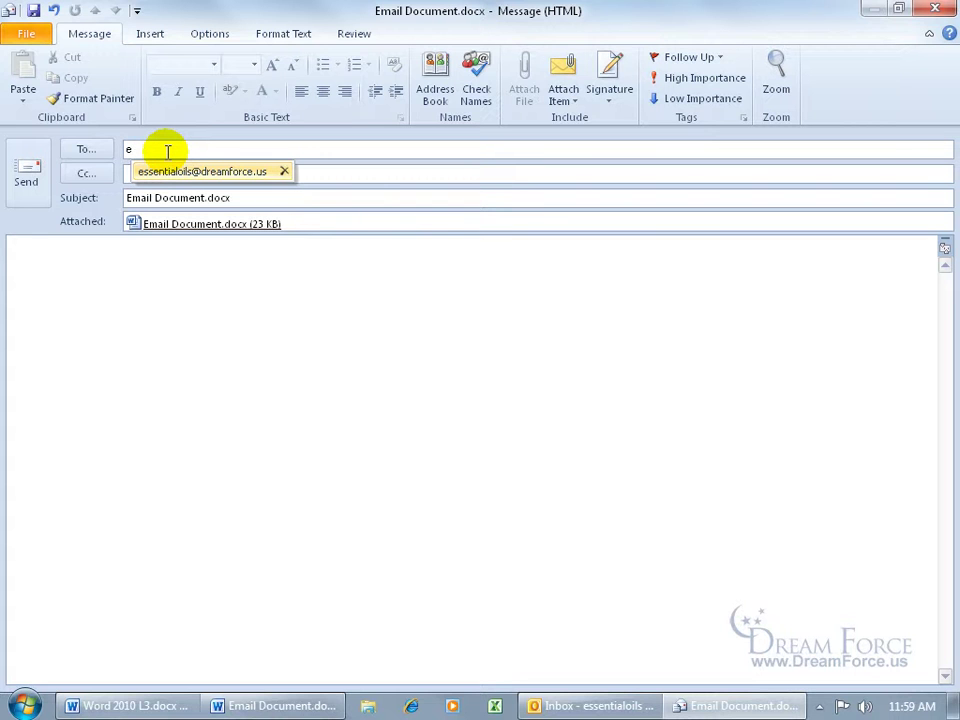
{"action": "key", "text": "Return"}
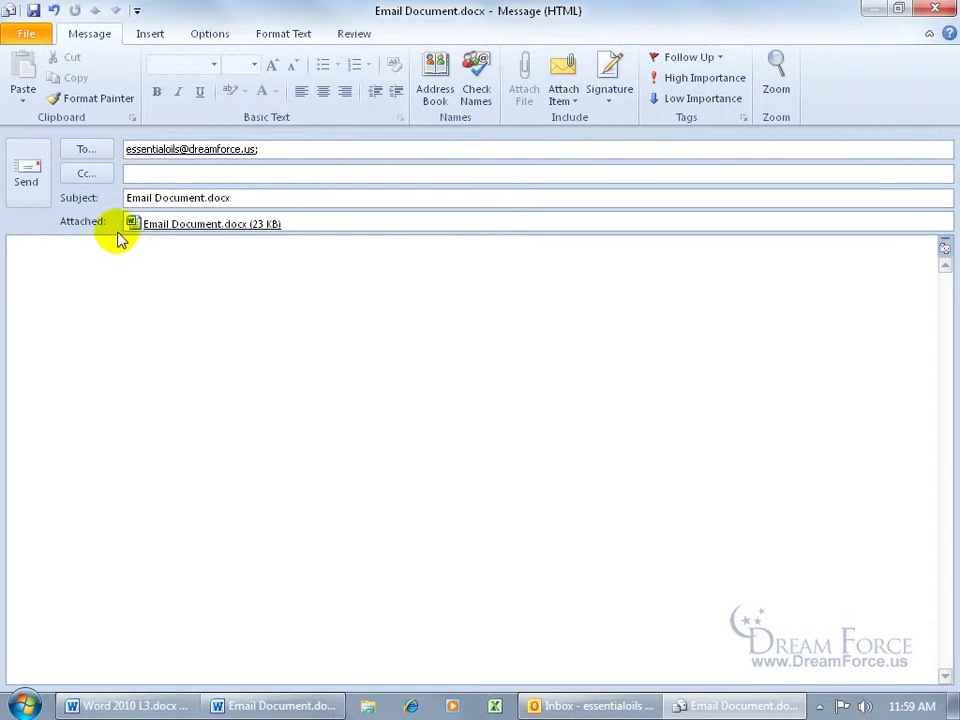
{"action": "left_click", "coordinate": [26, 170]}
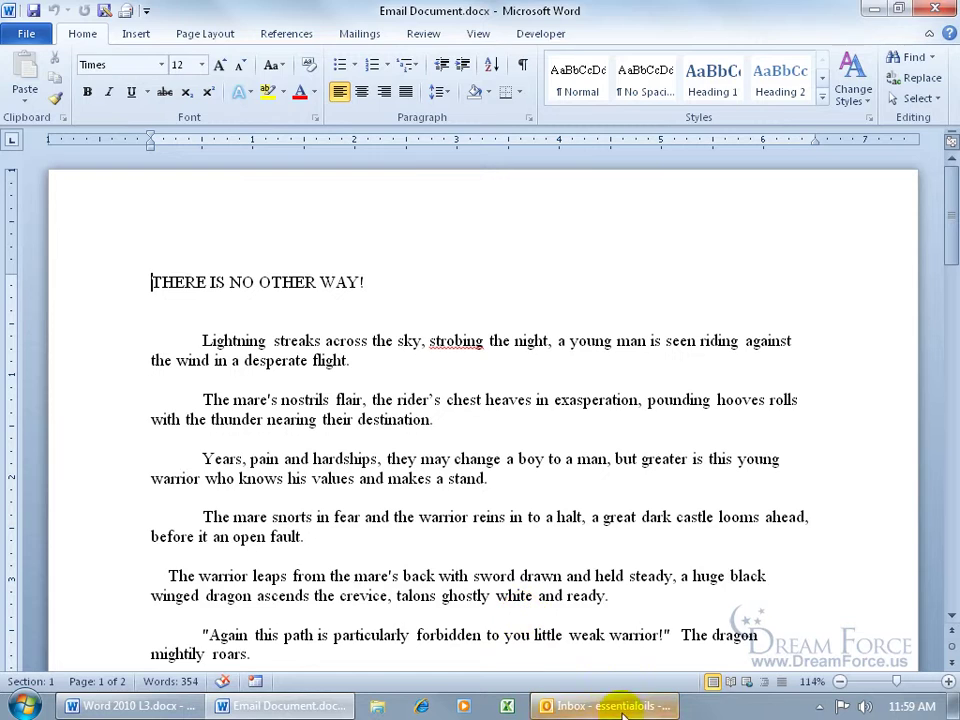
Step: Switch to Outlook, run Send/Receive All Folders, and open the new Email Document.docx message
{"action": "left_click", "coordinate": [580, 705]}
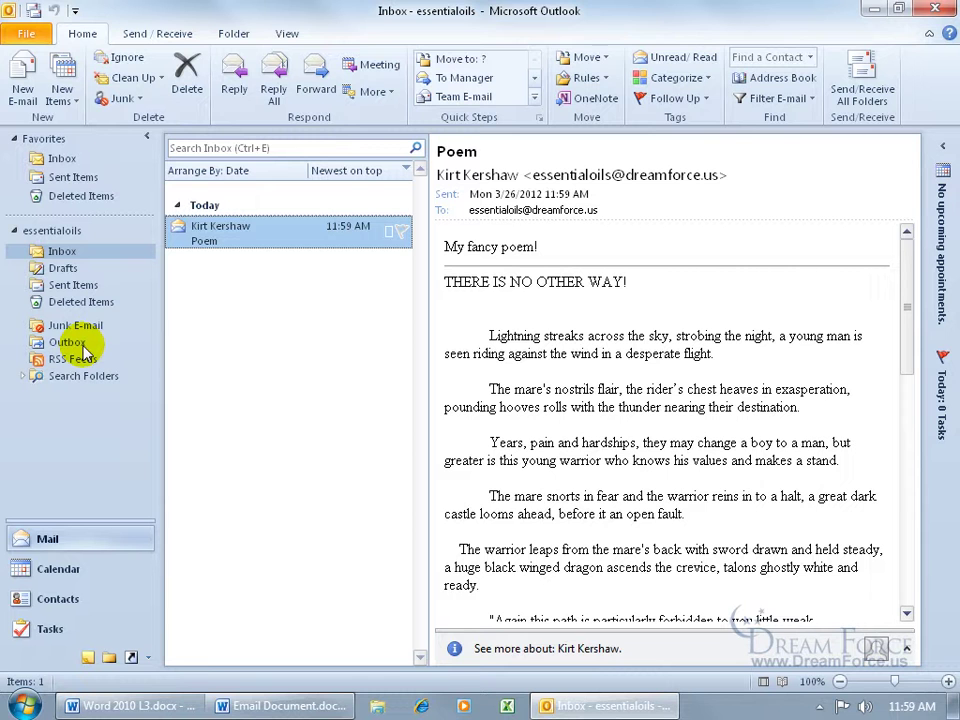
{"action": "left_click", "coordinate": [33, 10]}
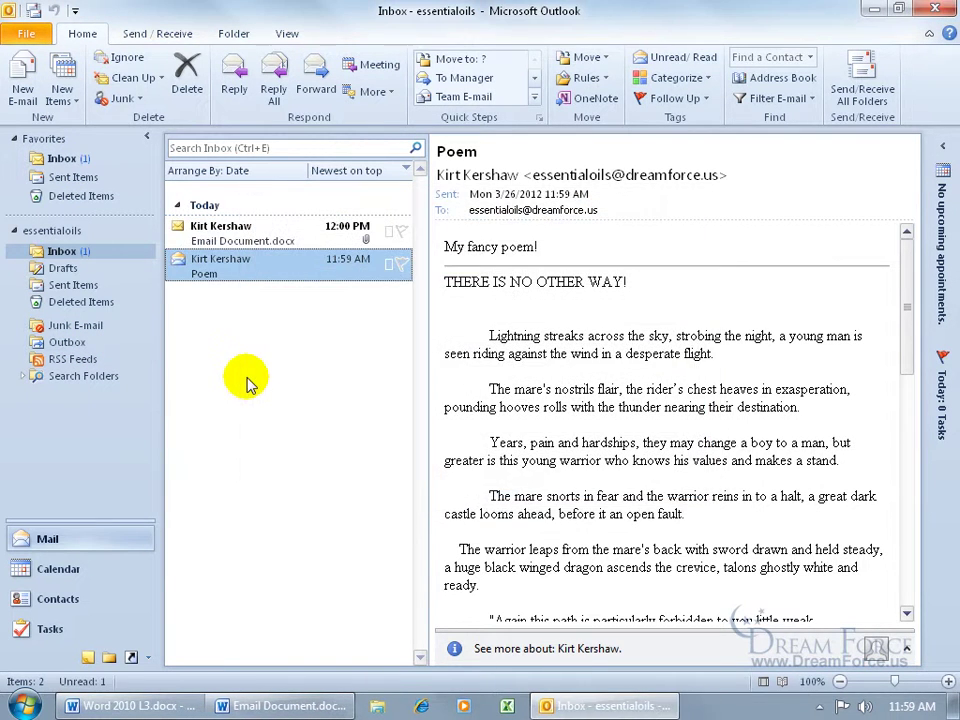
{"action": "double_click", "coordinate": [258, 242]}
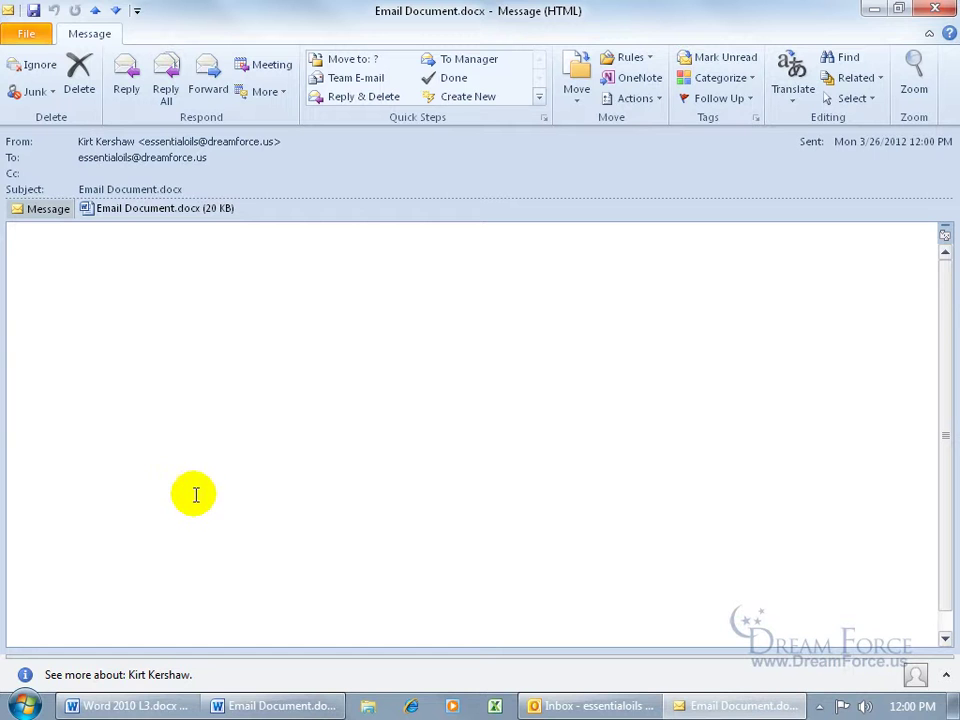
Step: Open the Email Document.docx attachment in Word's Protected View, close it, and return to the Outlook Inbox
{"action": "double_click", "coordinate": [150, 214]}
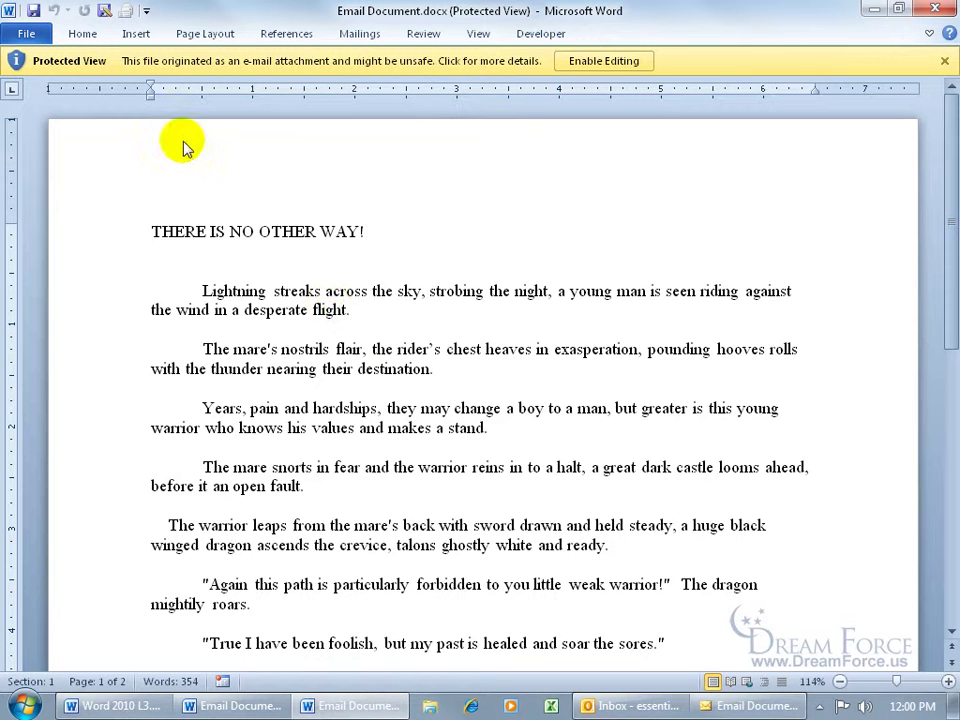
{"action": "left_click", "coordinate": [943, 61]}
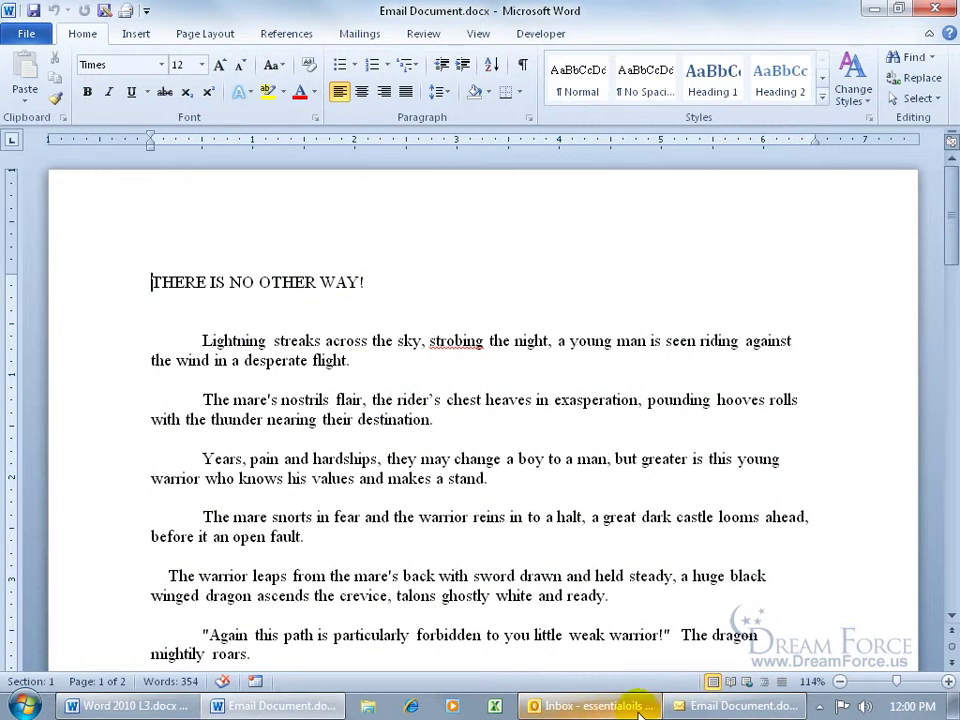
{"action": "left_click", "coordinate": [590, 706]}
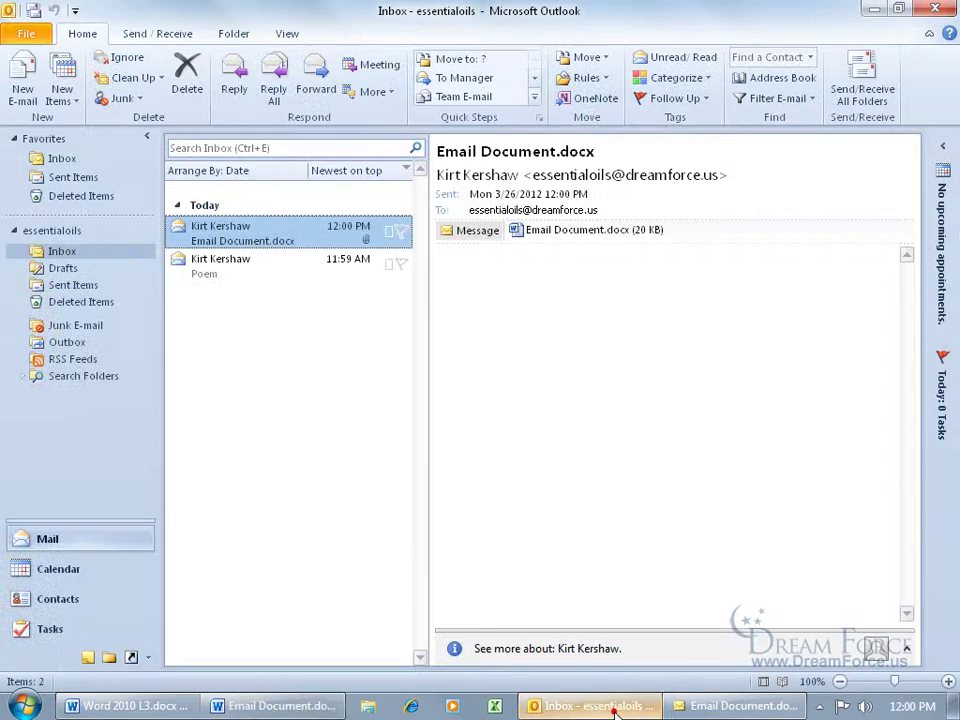
Step: Reopen the Poem message and make it editable with Actions > Edit Message
{"action": "double_click", "coordinate": [248, 266]}
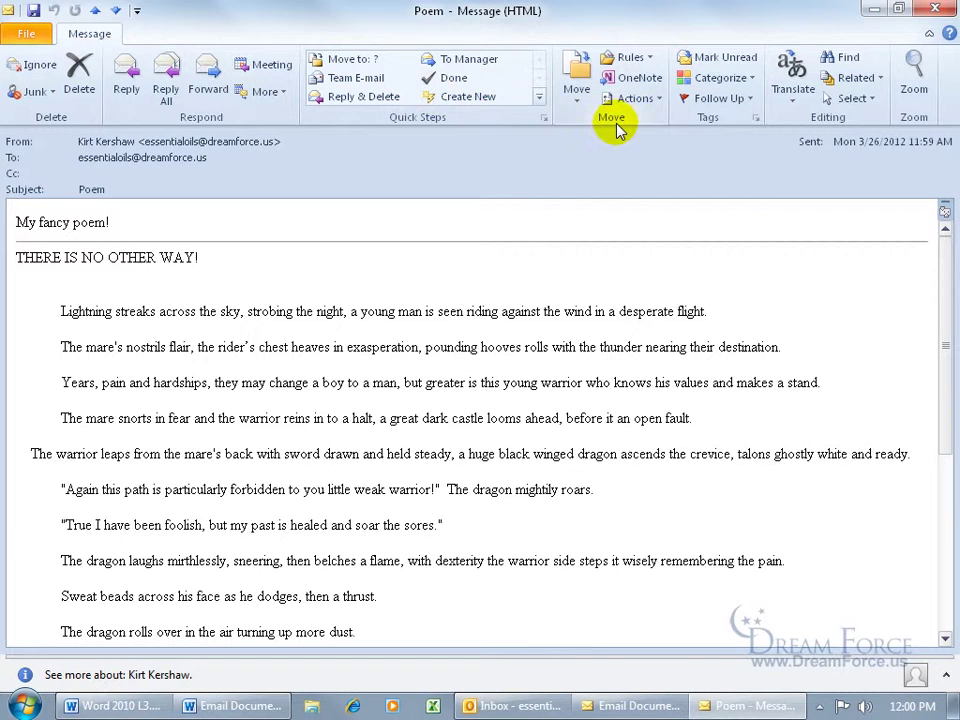
{"action": "left_click", "coordinate": [635, 98]}
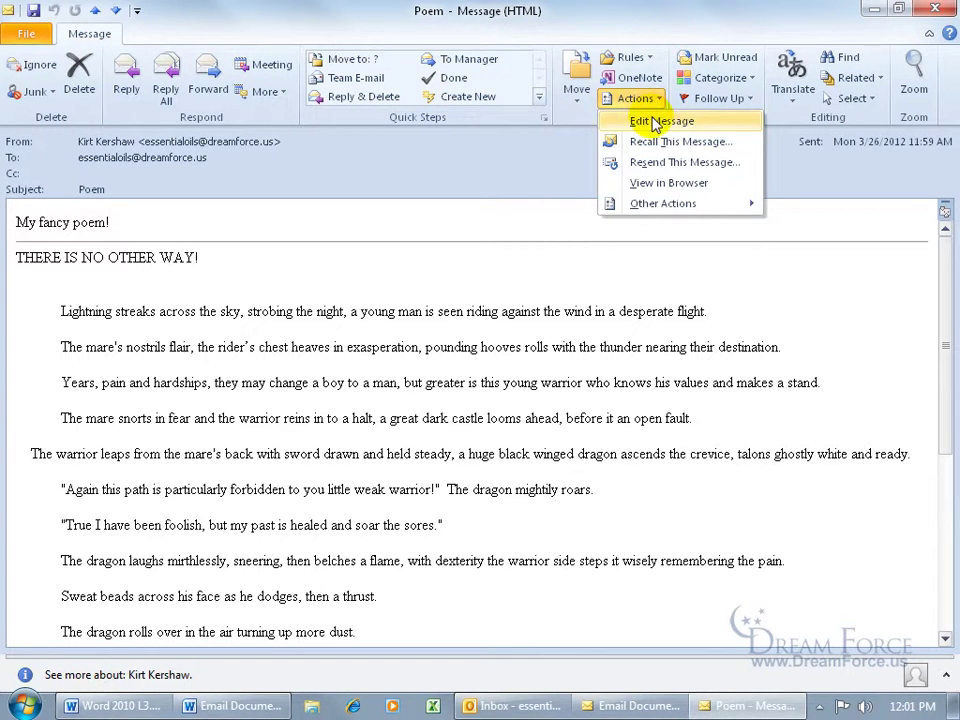
{"action": "left_click", "coordinate": [652, 121]}
Step: Browse the Insert, Options, Format Text and Review tabs, then close the message window
{"action": "left_click", "coordinate": [150, 34]}
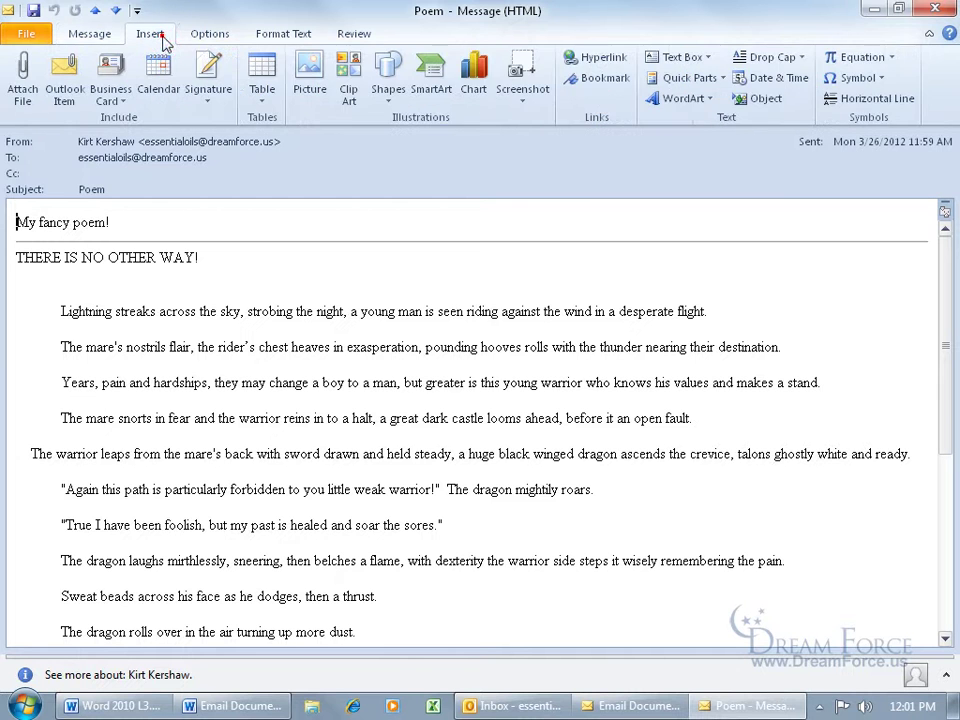
{"action": "left_click", "coordinate": [208, 34]}
{"action": "left_click", "coordinate": [283, 34]}
{"action": "left_click", "coordinate": [352, 34]}
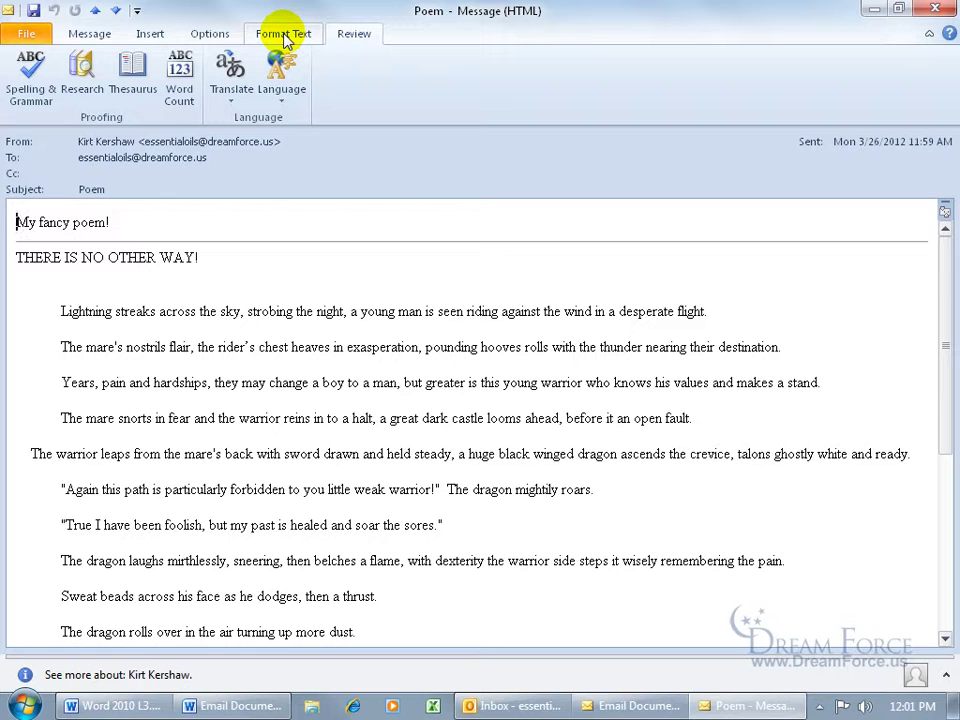
{"action": "left_click", "coordinate": [208, 34]}
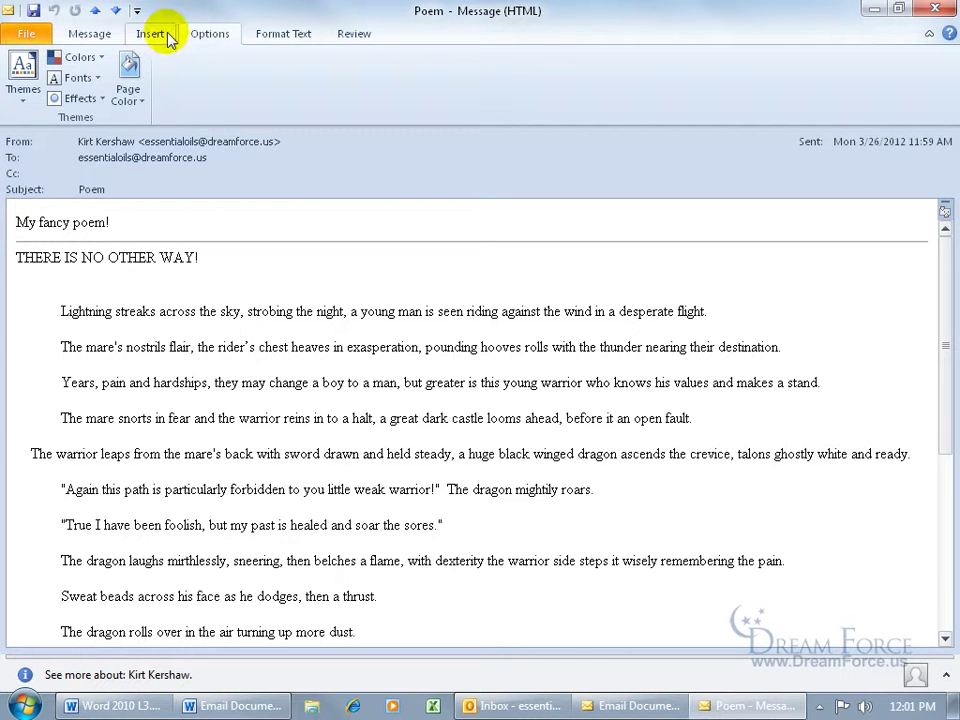
{"action": "left_click", "coordinate": [160, 35]}
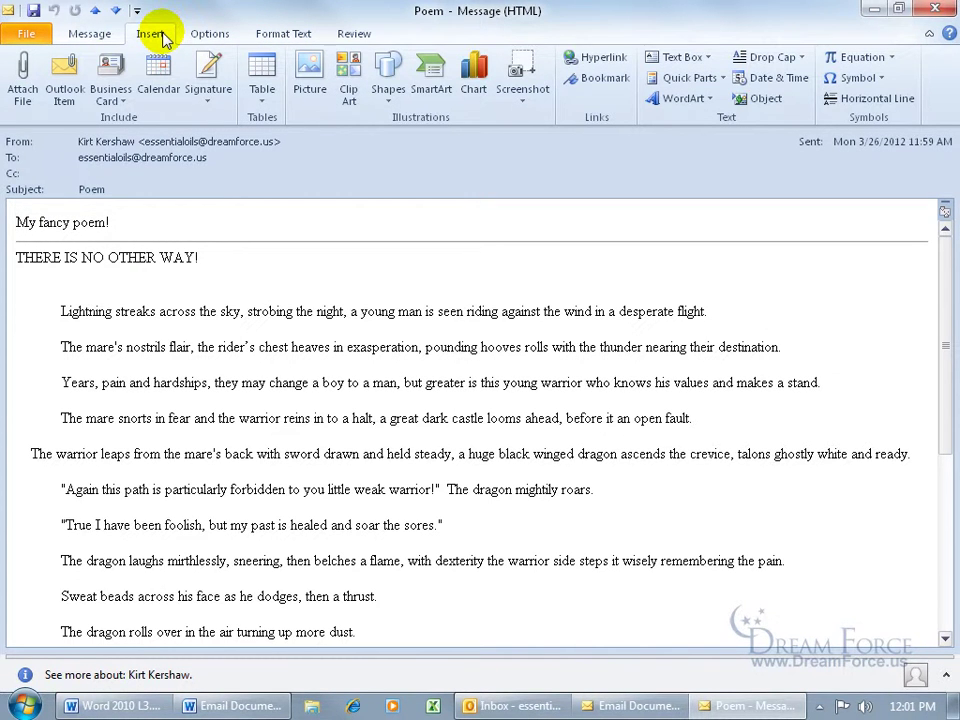
{"action": "left_click", "coordinate": [102, 35]}
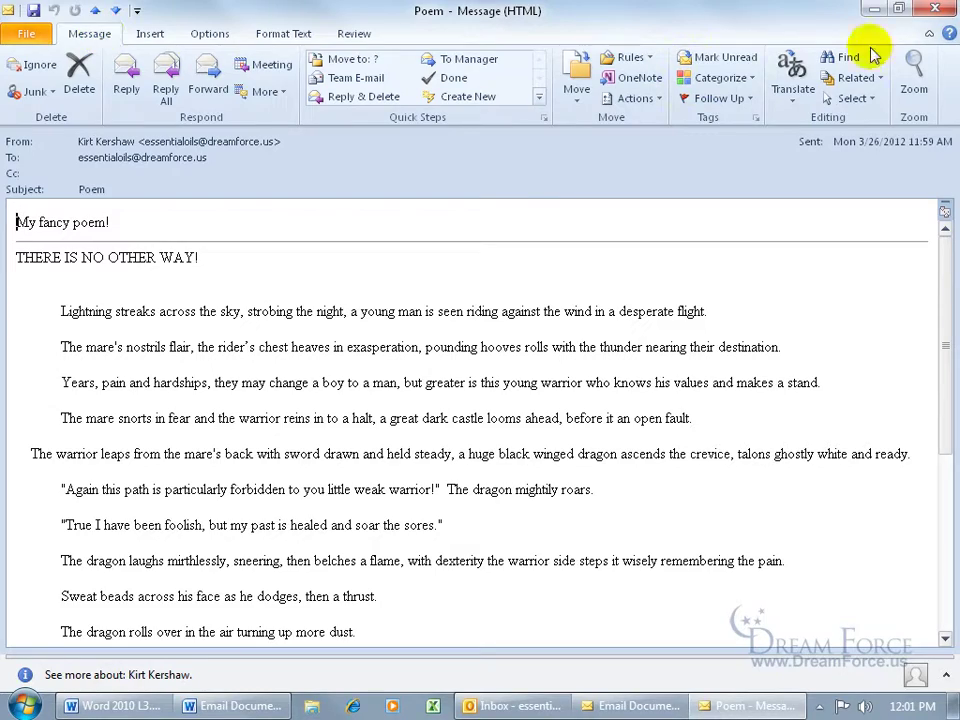
{"action": "left_click", "coordinate": [935, 8]}
{"action": "left_click", "coordinate": [935, 8]}
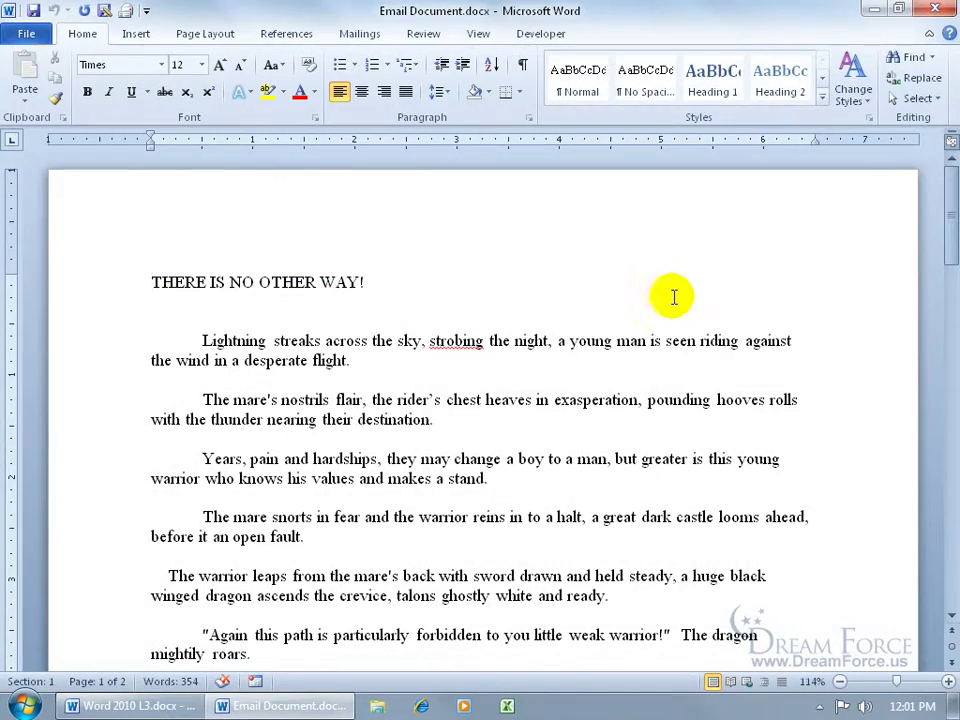